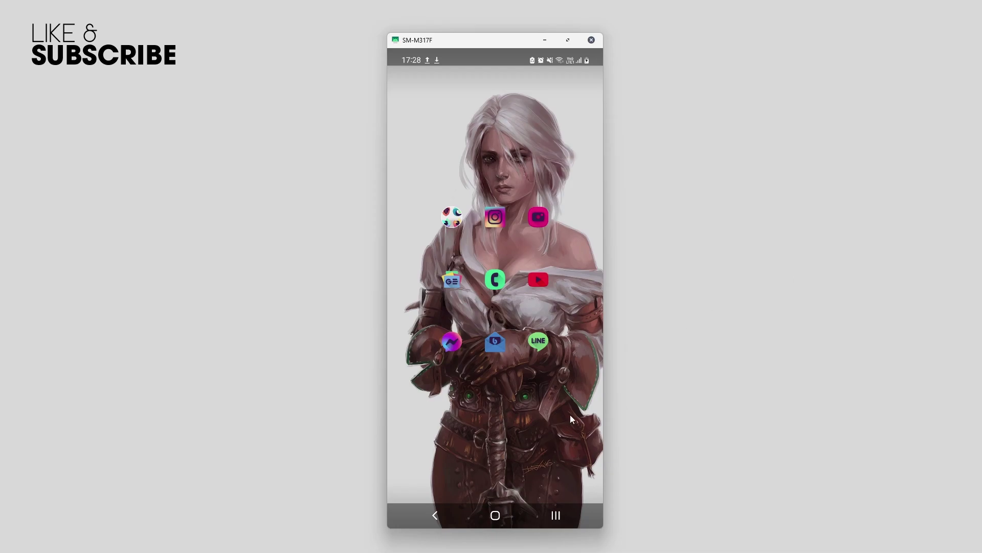
# Reopen Settings from recent apps and go into Developer options.
pyautogui.click(556, 516)
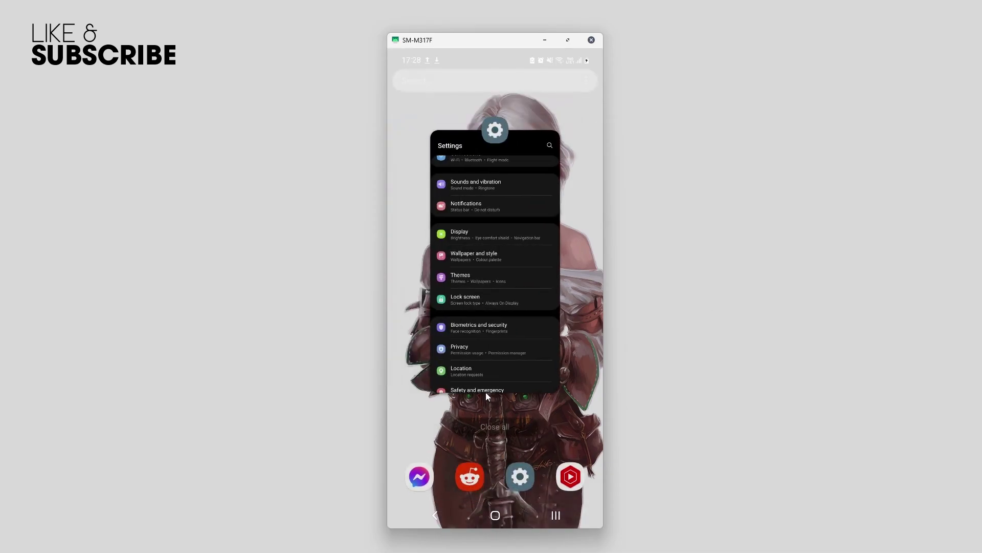
pyautogui.click(529, 322)
pyautogui.scroll(-10, 527, 406)
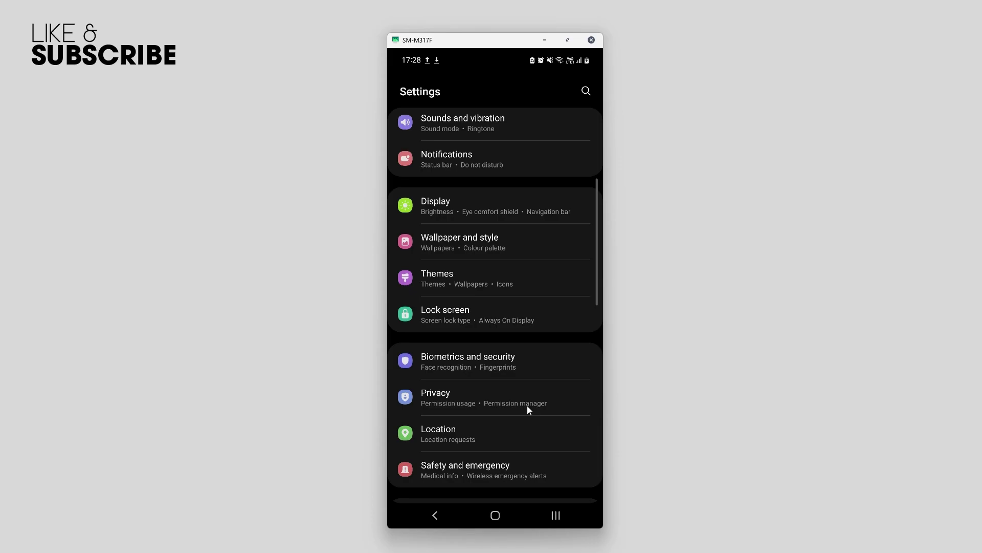
pyautogui.scroll(-3, 527, 403)
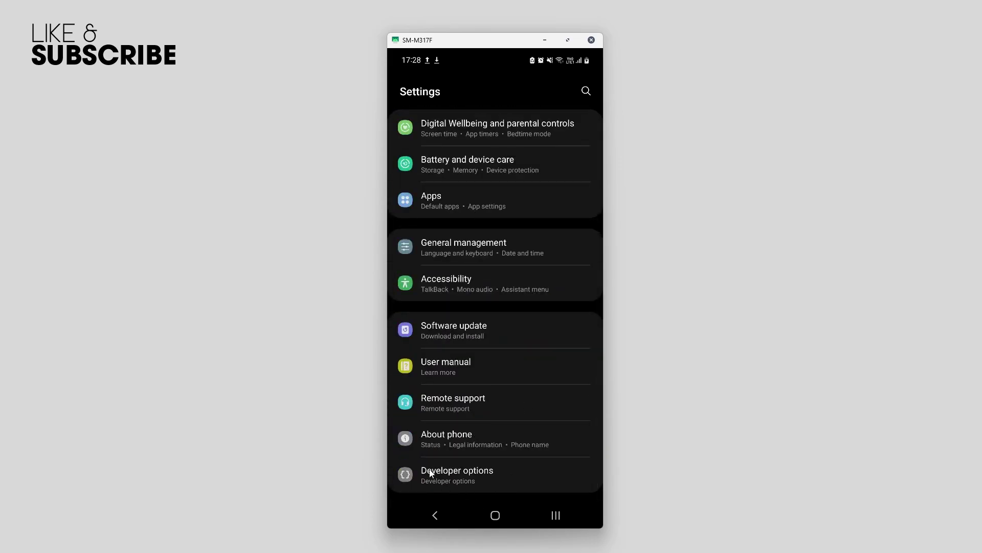
pyautogui.click(520, 471)
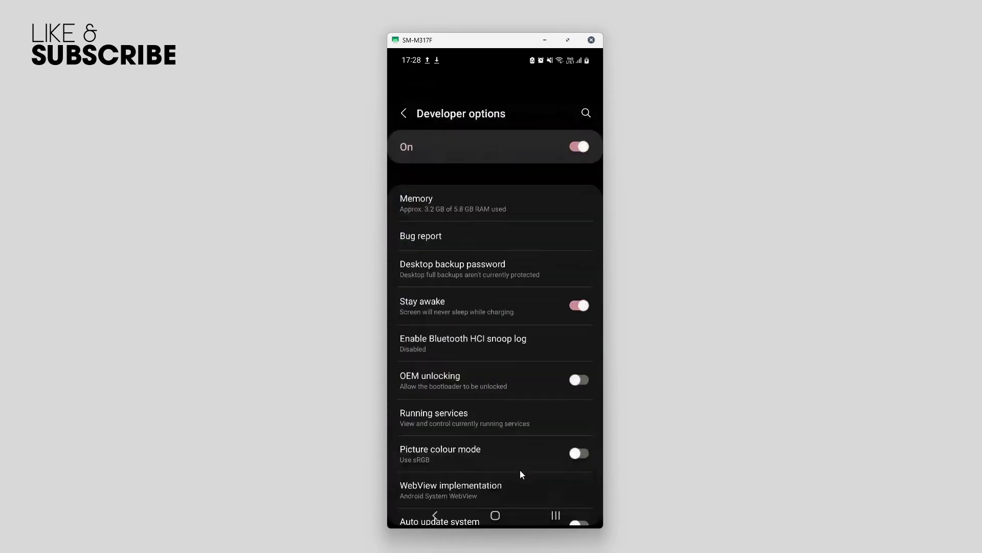
# Confirm USB debugging is on, then back out of Settings to the home screen.
pyautogui.scroll(-8, 519, 415)
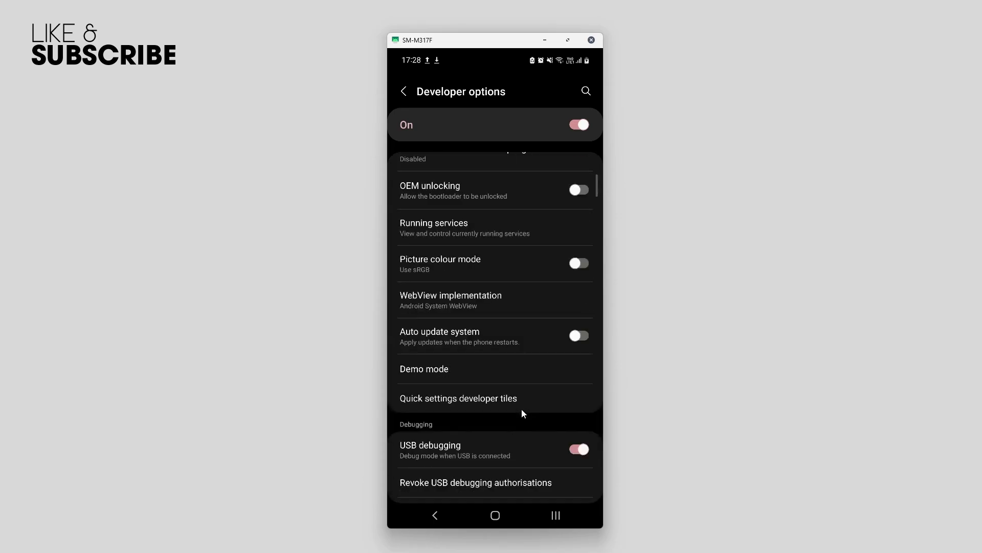
pyautogui.scroll(1, 517, 408)
pyautogui.scroll(2, 512, 408)
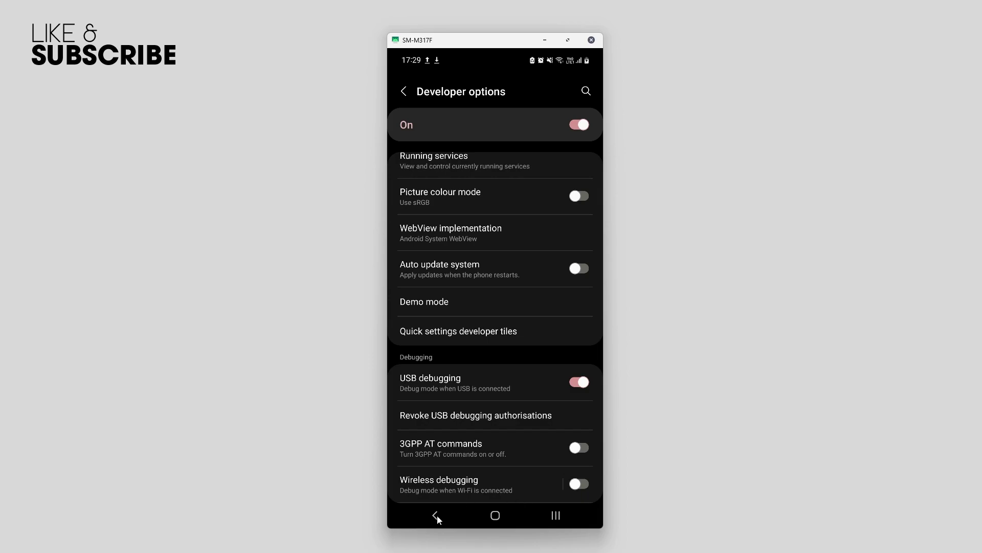
pyautogui.click(437, 515)
pyautogui.click(437, 515)
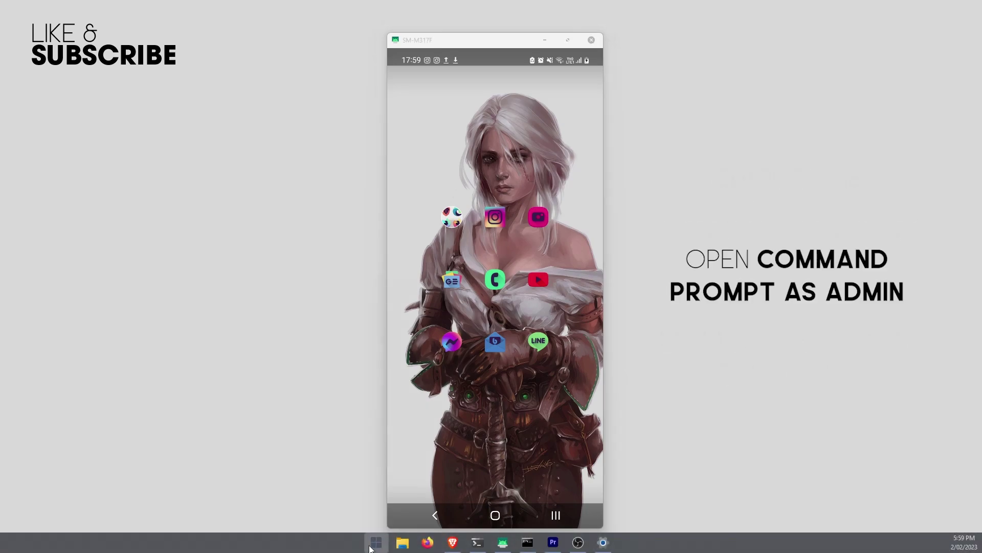
# Search 'cmd' in Start, run it as administrator, and focus the console.
pyautogui.click(372, 546)
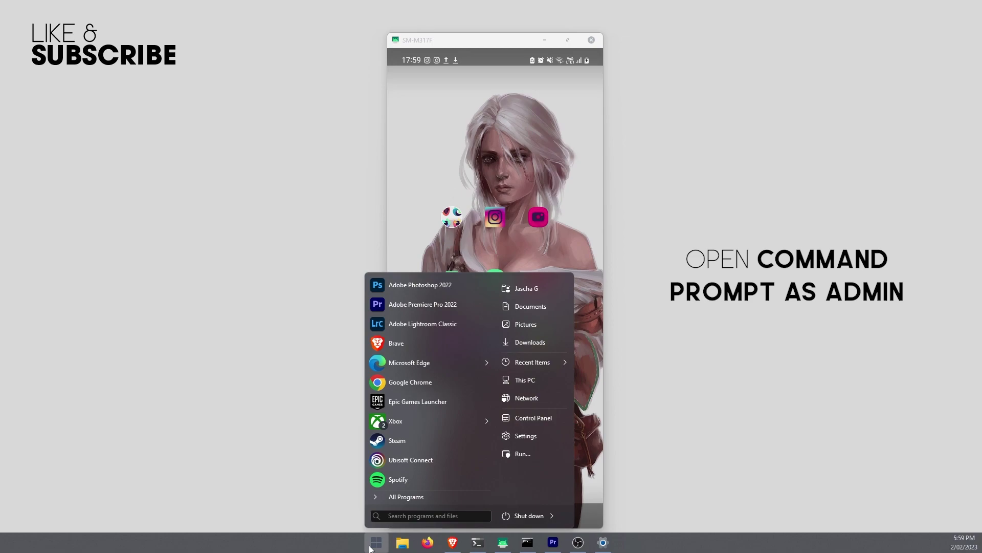
pyautogui.write('cmd')
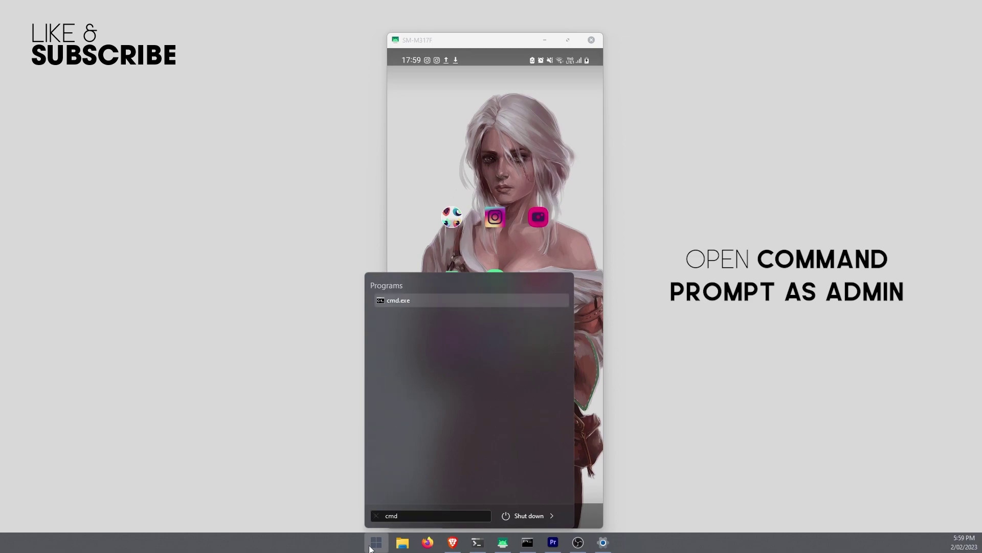
pyautogui.rightClick(455, 300)
pyautogui.click(535, 318)
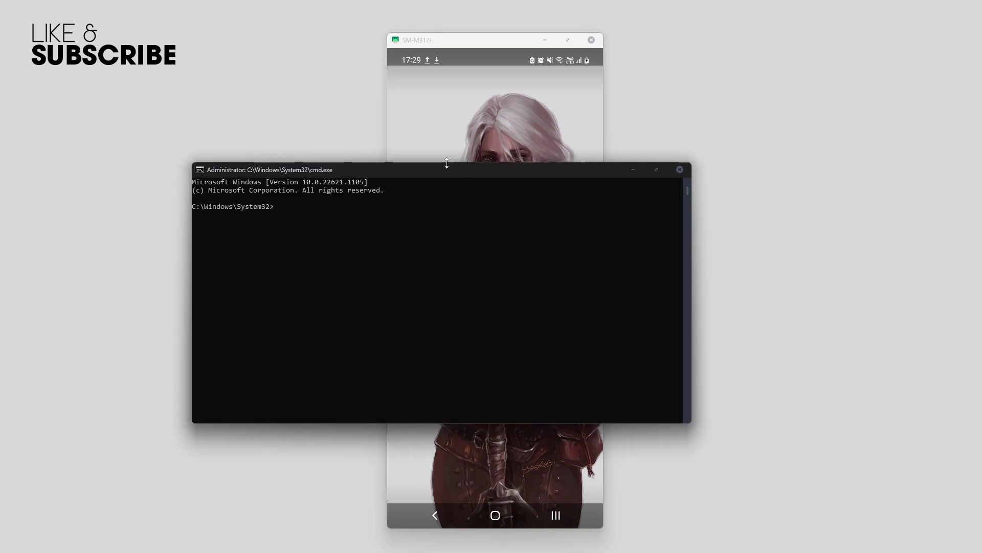
pyautogui.moveTo(450, 169); pyautogui.dragTo(504, 173)
pyautogui.click(349, 202)
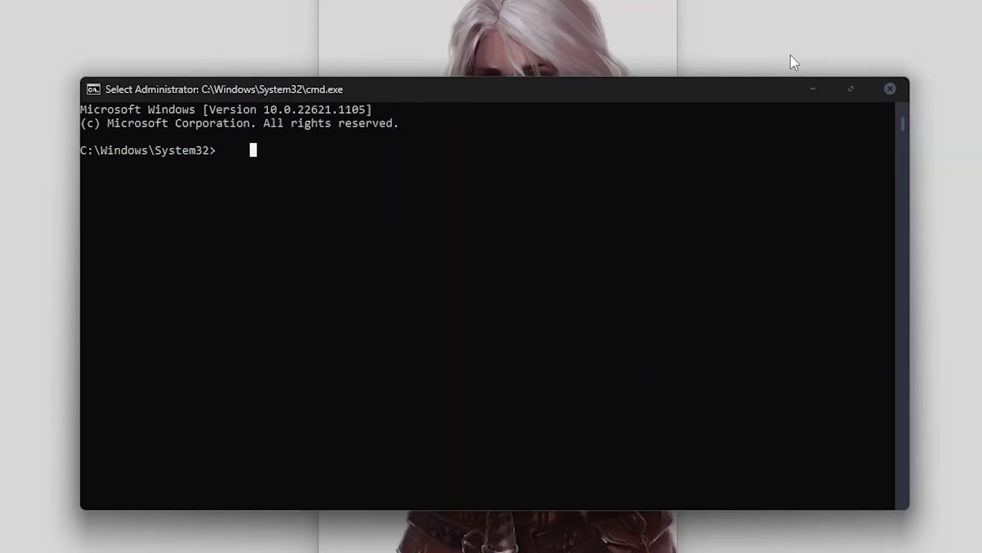
# Switch the Command Prompt to drive H: with 'H:'.
pyautogui.write('H')
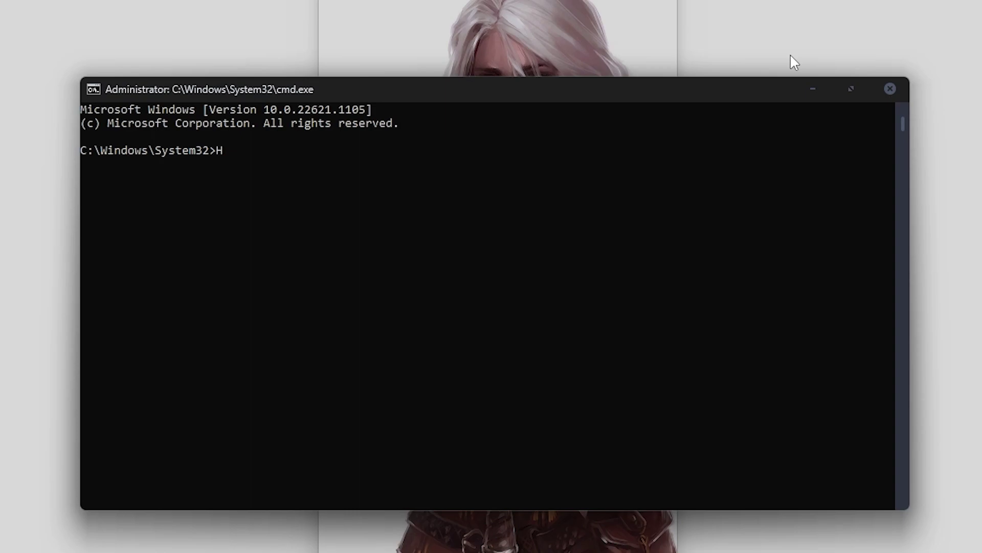
pyautogui.press('Return')
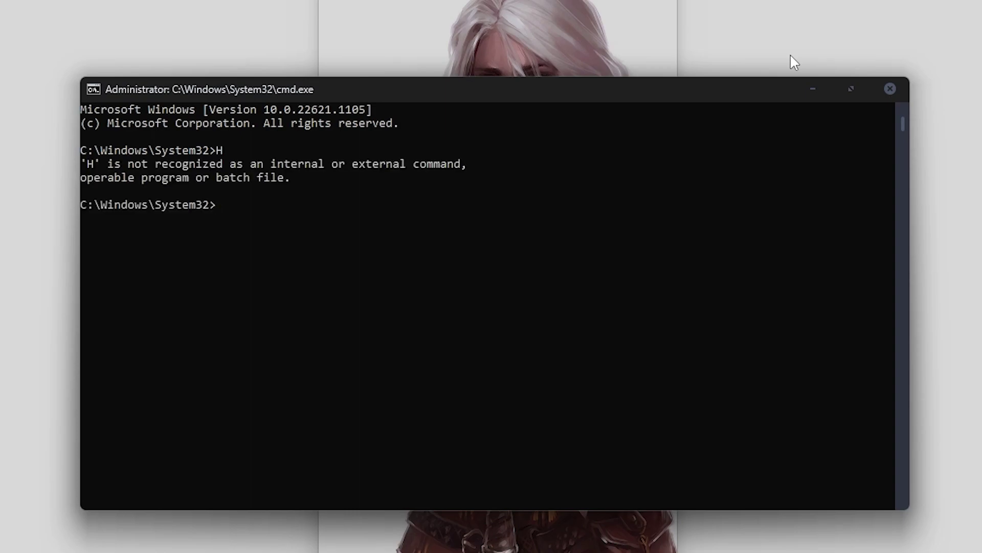
pyautogui.write('H:')
pyautogui.press('Return')
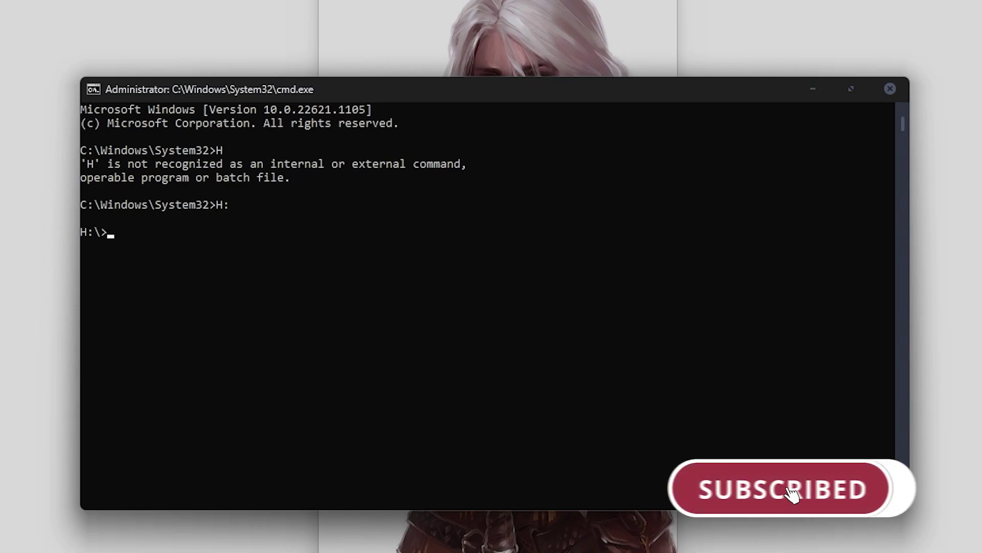
# Copy the scrcpy-win64-v1.25 folder address from File Explorer and return to Command Prompt.
pyautogui.hotkey('alt', 'Tab')
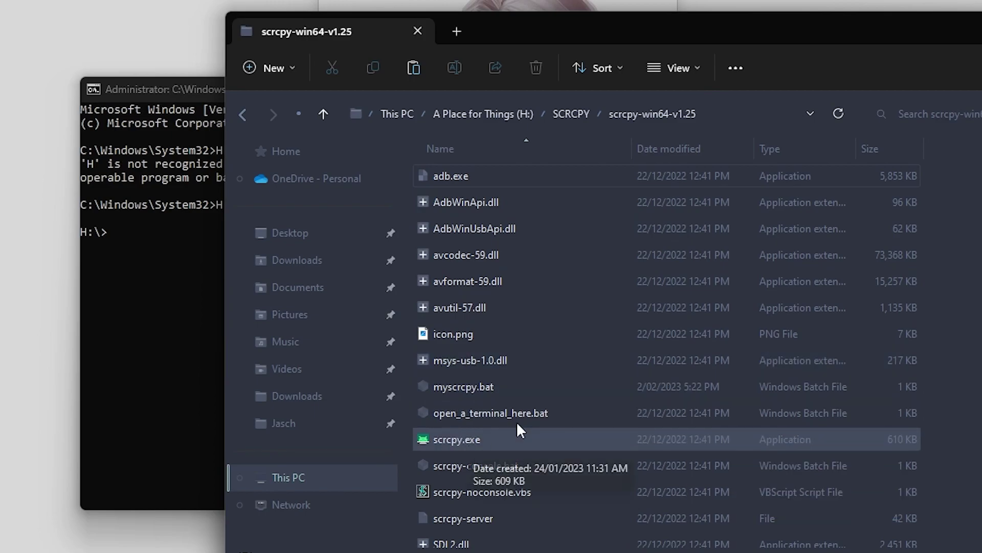
pyautogui.rightClick(720, 112)
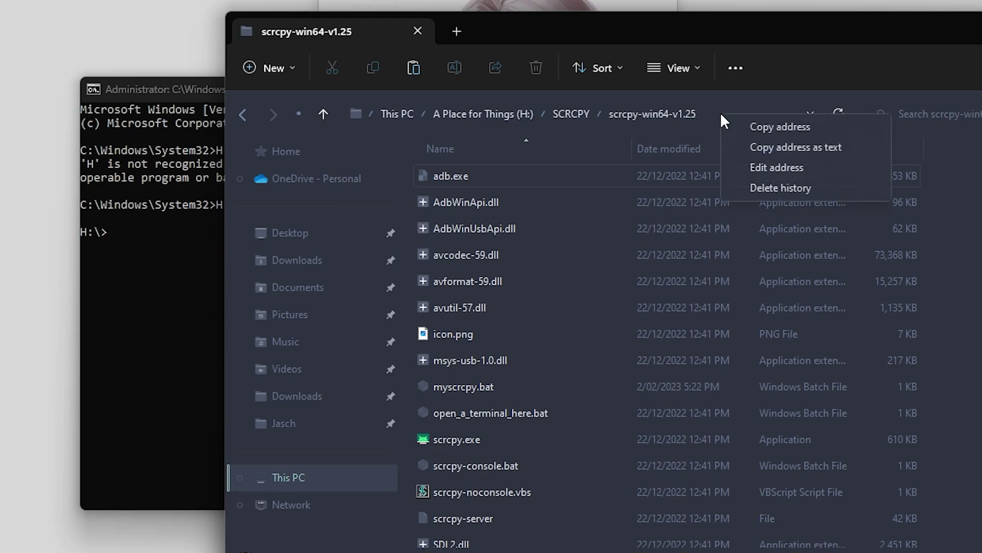
pyautogui.click(763, 127)
pyautogui.click(179, 91)
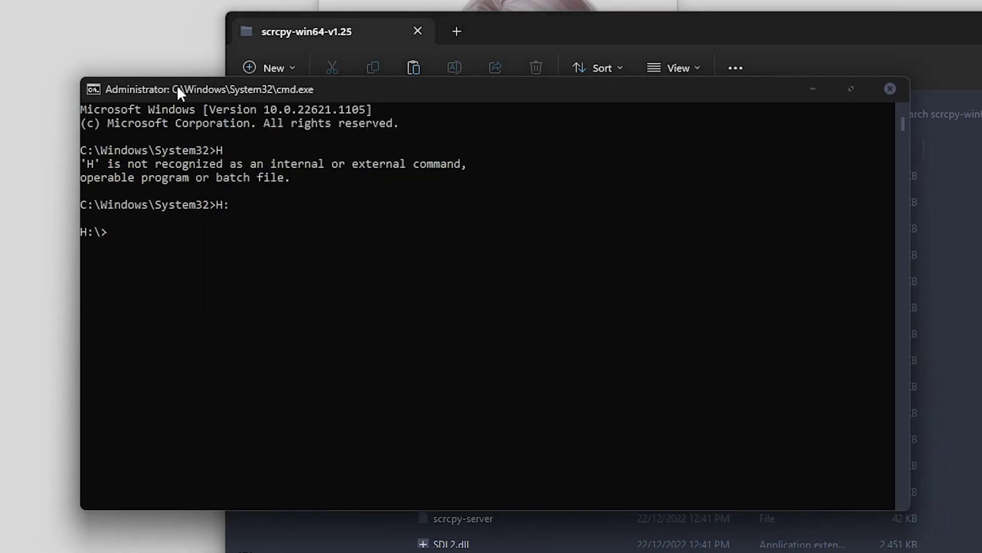
# Run 'cd H:\SCRCPY\scrcpy-win64-v1.25', then 'scrcpy --max-size=1024'.
pyautogui.click(189, 235)
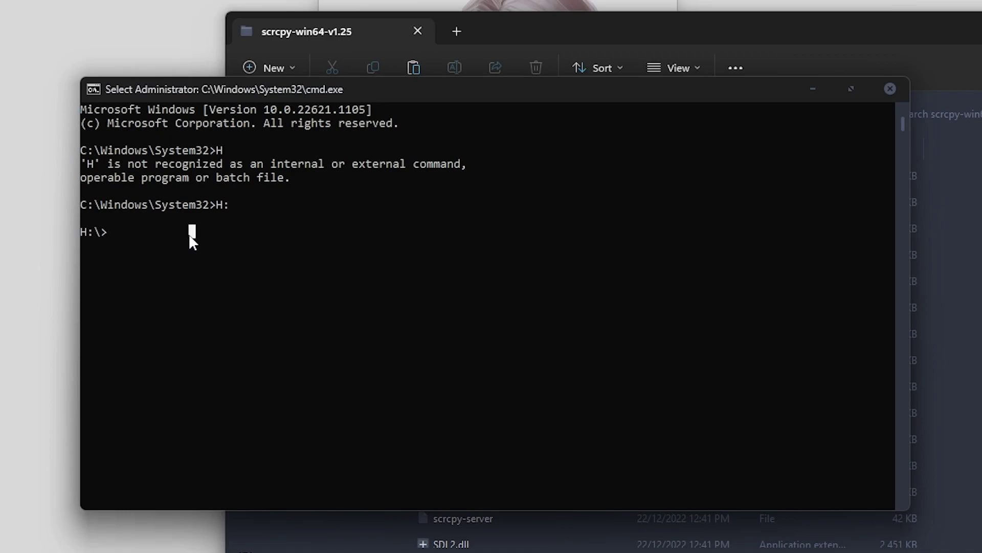
pyautogui.write('cd')
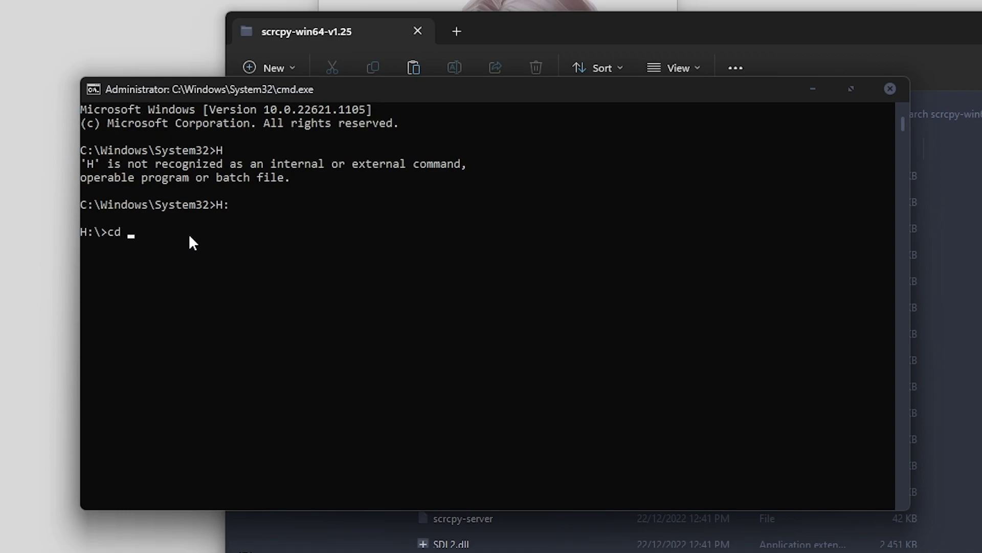
pyautogui.write('H:\\SCRCPY\\scrcpy-win64-v1.25')
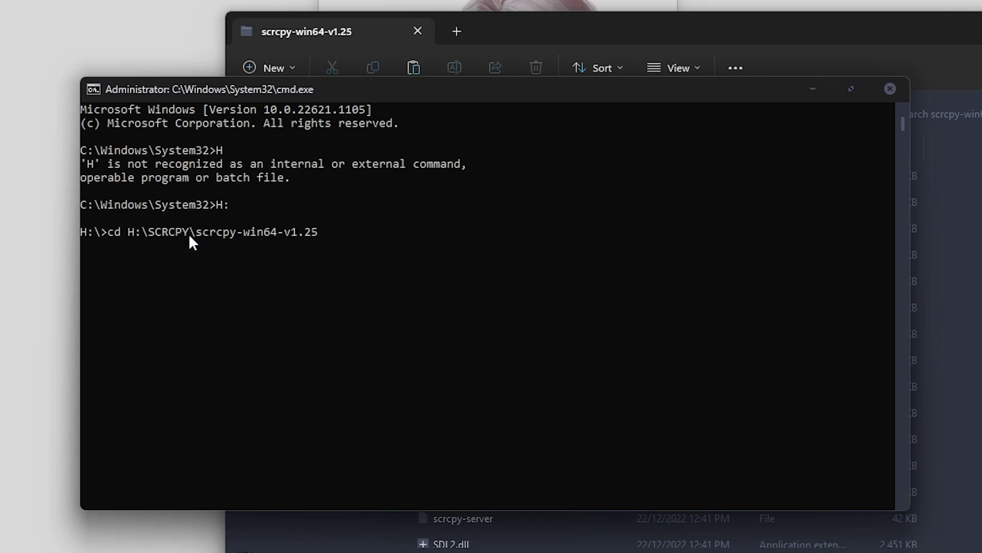
pyautogui.press('Return')
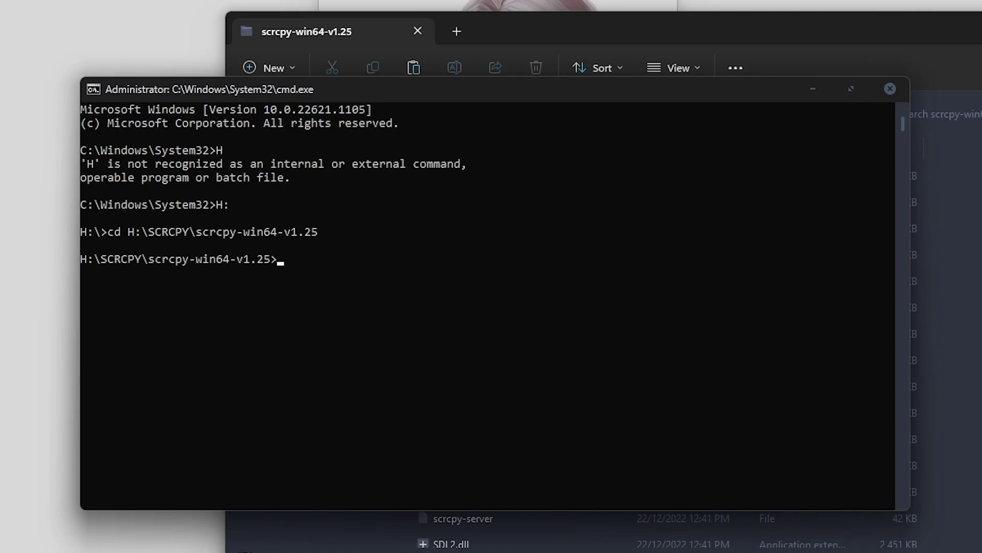
pyautogui.write('scrcpy --max-size=1024')
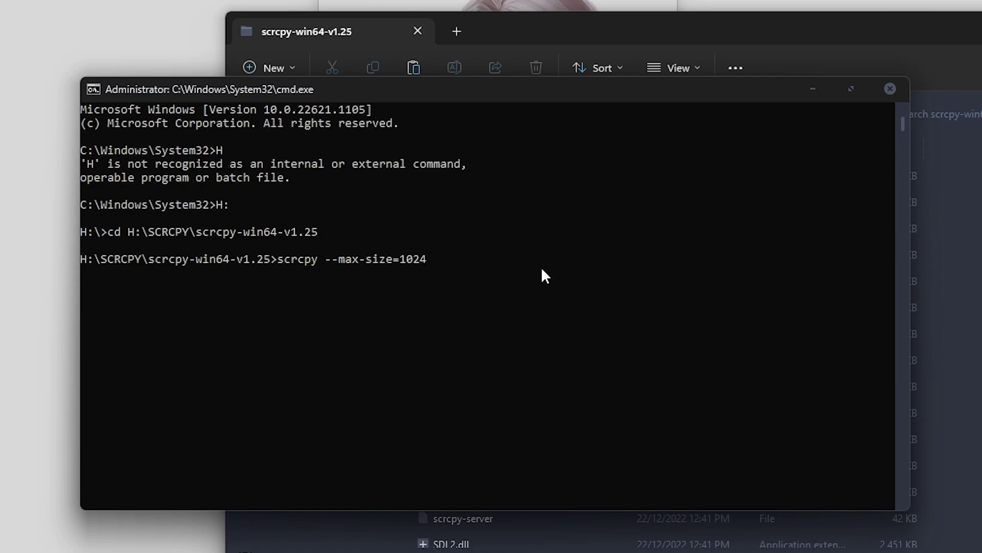
pyautogui.press('Return')
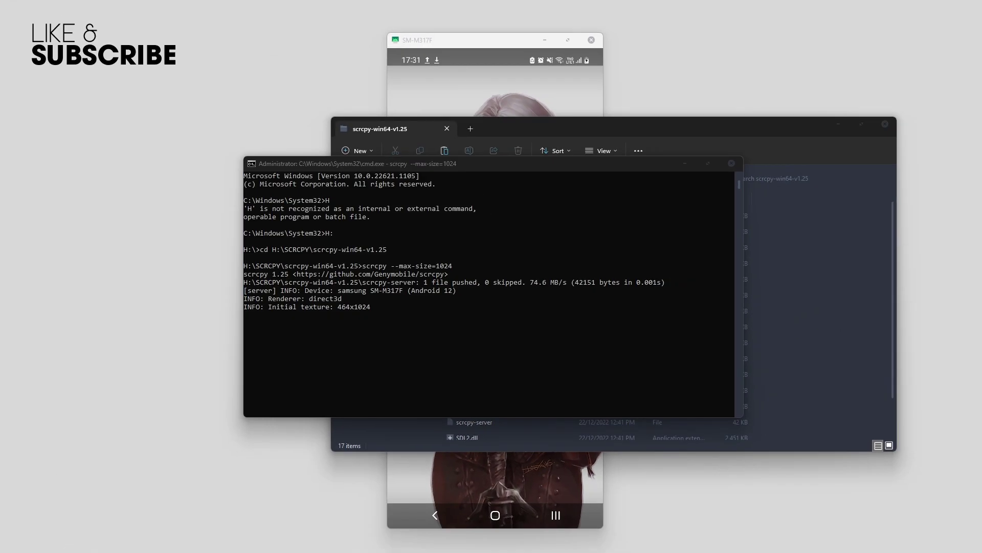
# Minimize Command Prompt and Explorer, then shrink the new SM-M317F mirror beside the original.
pyautogui.click(685, 164)
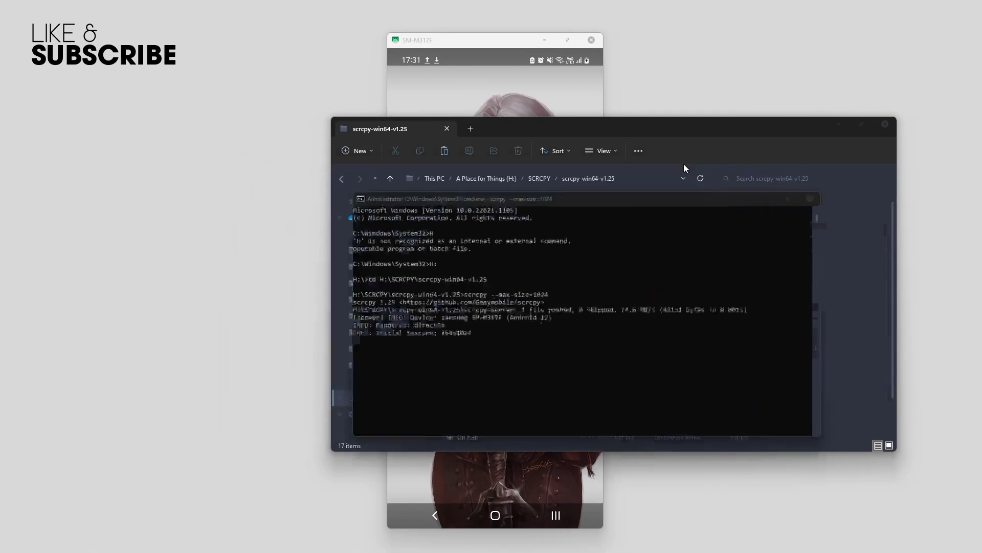
pyautogui.click(837, 124)
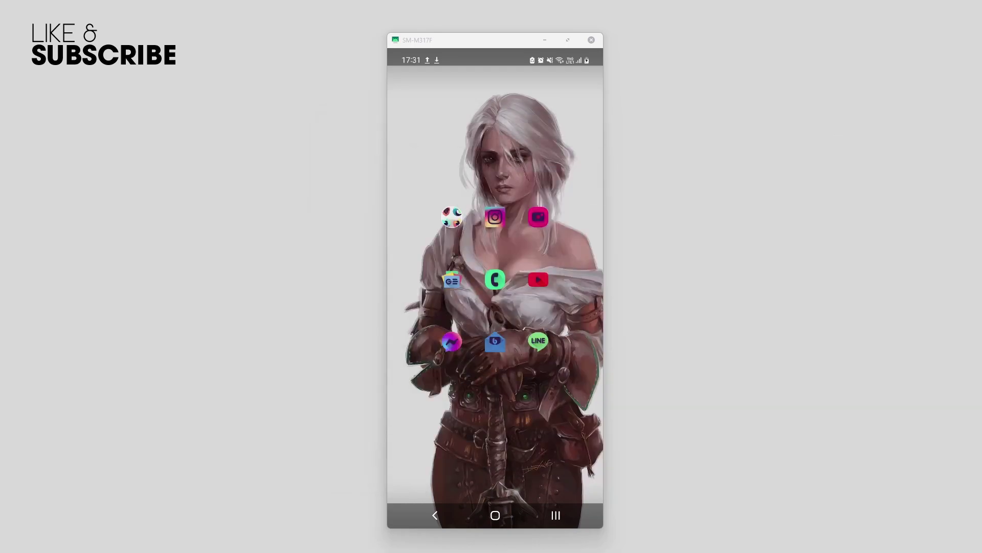
pyautogui.moveTo(981, 97); pyautogui.dragTo(718, 26)
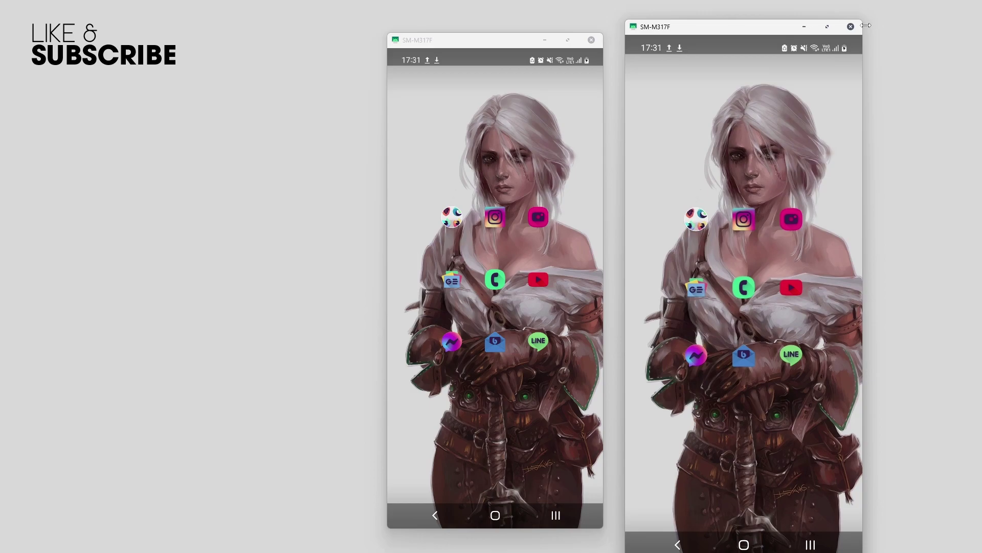
pyautogui.moveTo(864, 20); pyautogui.dragTo(833, 217)
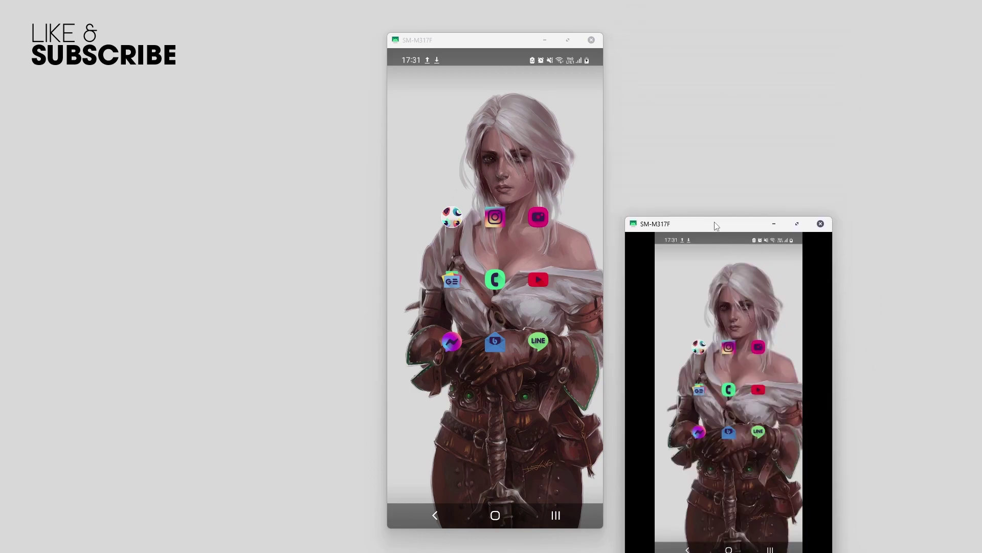
pyautogui.moveTo(716, 227); pyautogui.dragTo(724, 70)
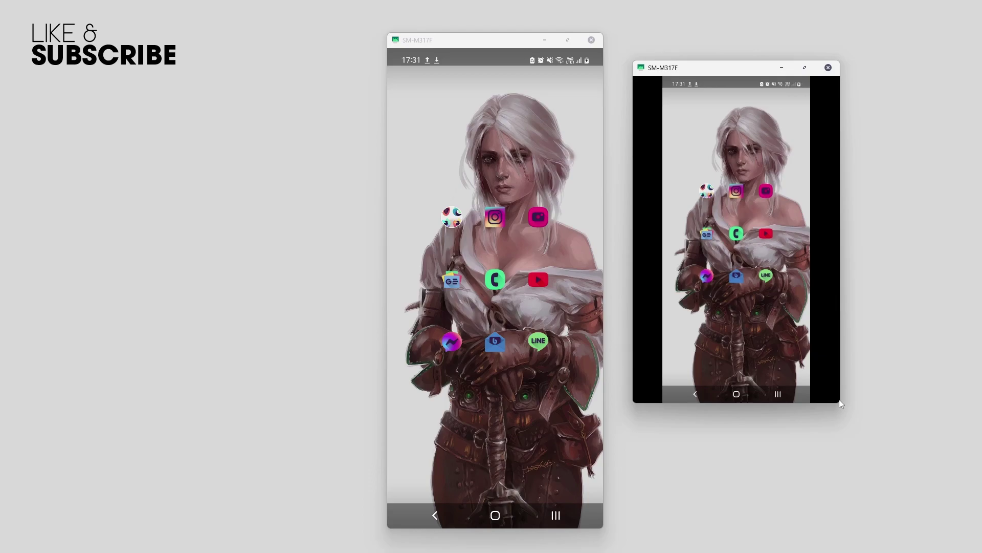
pyautogui.moveTo(839, 403); pyautogui.dragTo(780, 428)
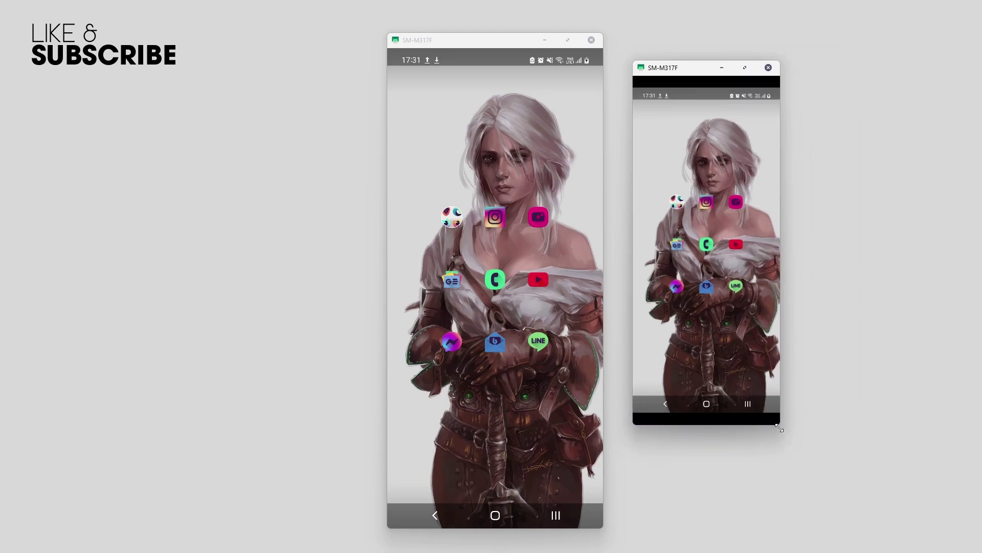
pyautogui.moveTo(697, 70); pyautogui.dragTo(705, 109)
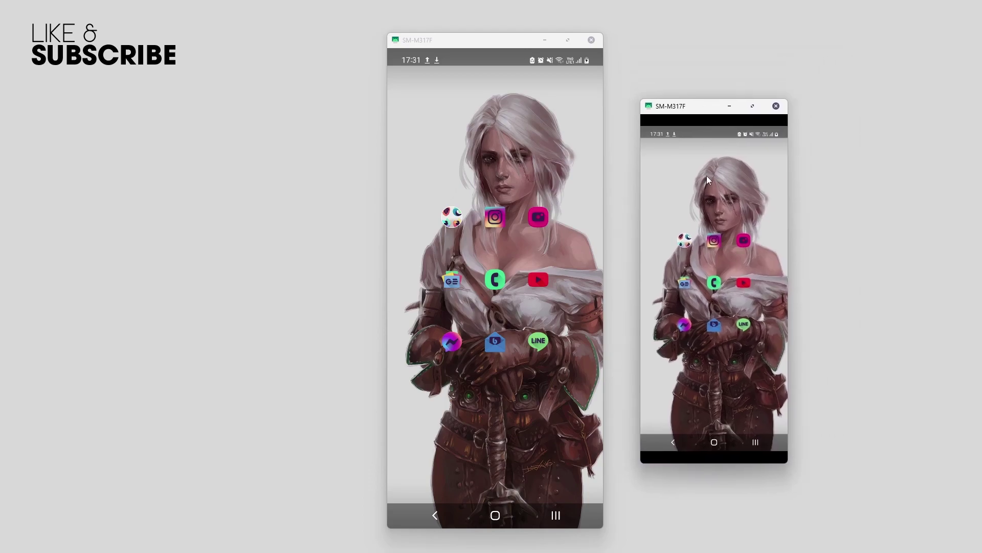